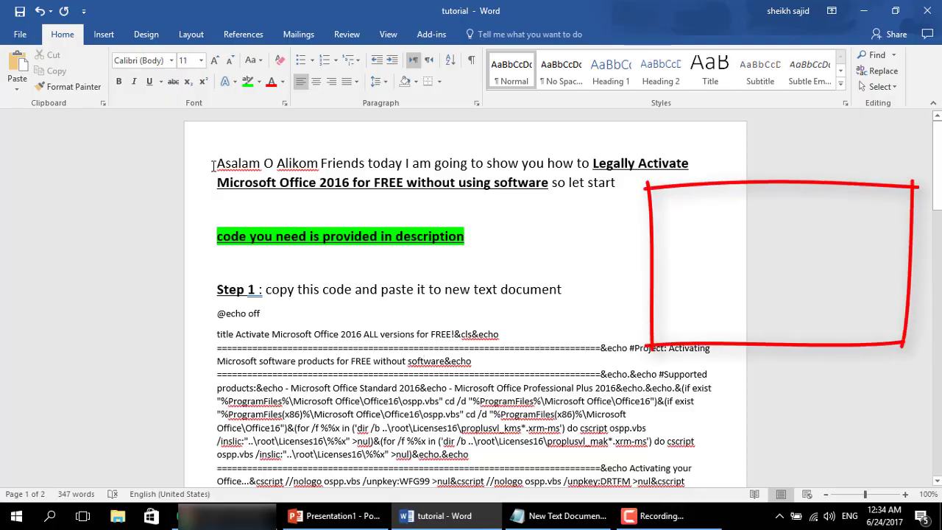
- Highlight the introduction sentence and the green note about the code
mouse_move(215, 165)
left_mouse_down()
mouse_move(469, 163)
mouse_move(597, 186)
mouse_move(654, 171)
mouse_move(655, 183)
left_mouse_up()
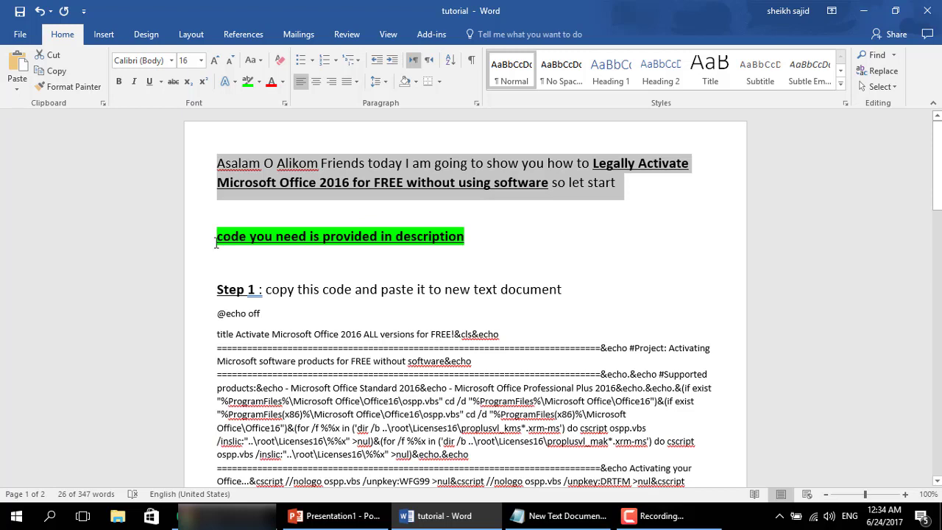
left_click_drag(224, 243, 464, 235)
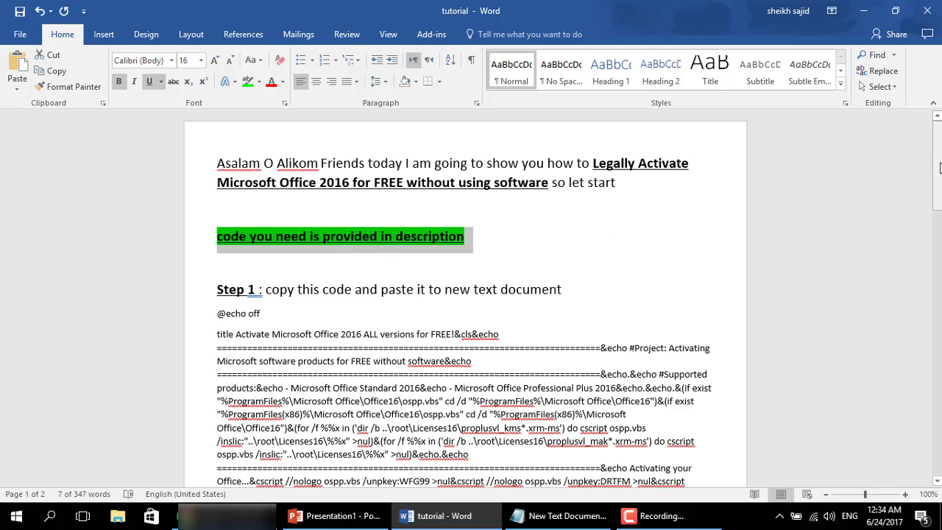
scroll(940, 167, "down", 3)
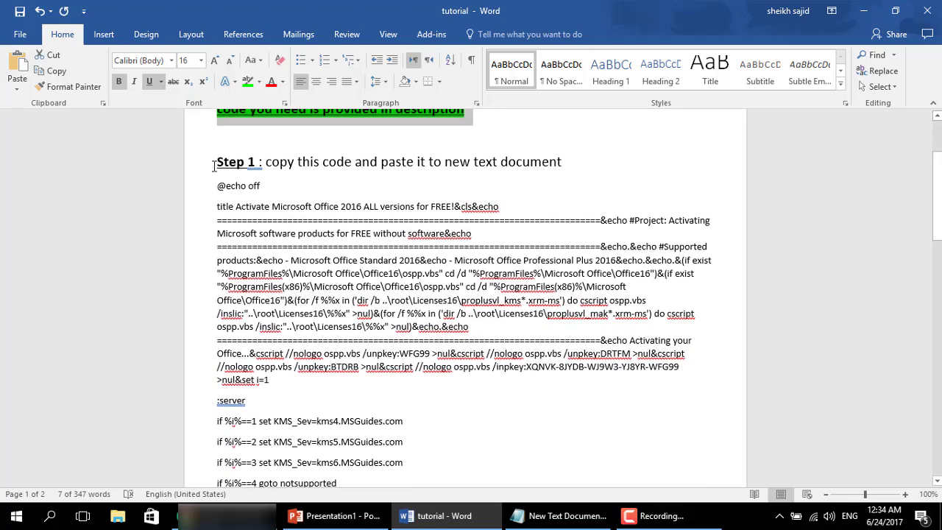
- Highlight the Step 1 label, its instruction and the batch code, then bring Notepad forward
mouse_move(213, 166)
left_mouse_down()
mouse_move(297, 176)
mouse_move(271, 175)
left_mouse_up()
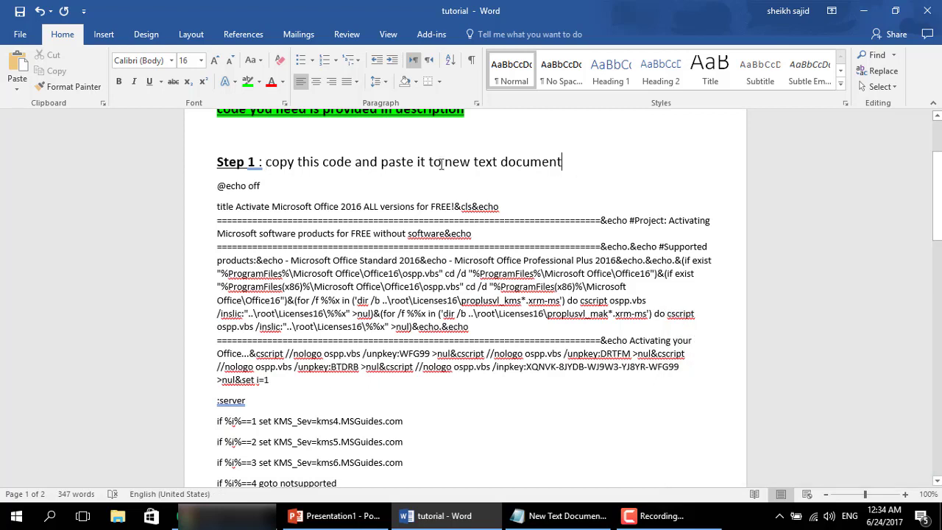
mouse_move(561, 163)
left_mouse_down()
mouse_move(305, 163)
mouse_move(562, 163)
left_mouse_up()
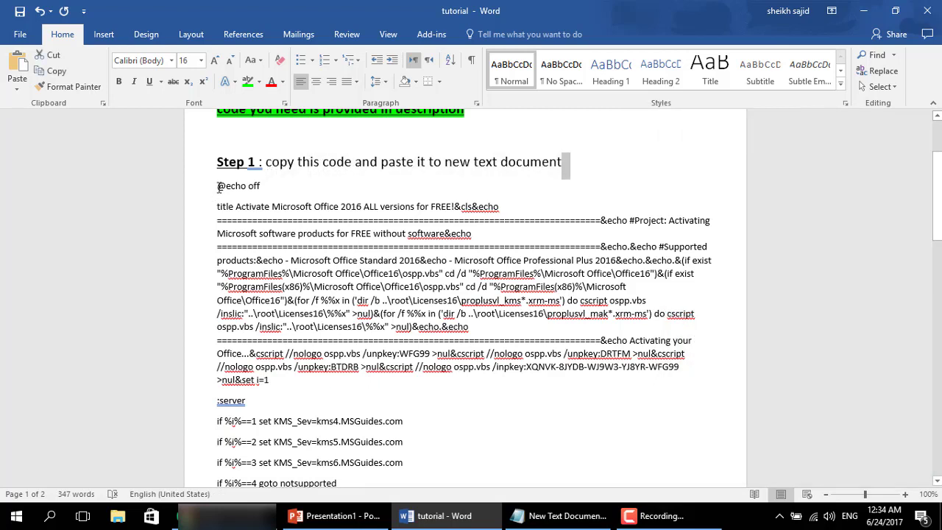
mouse_move(219, 188)
left_mouse_down()
mouse_move(276, 452)
mouse_move(242, 331)
left_mouse_up()
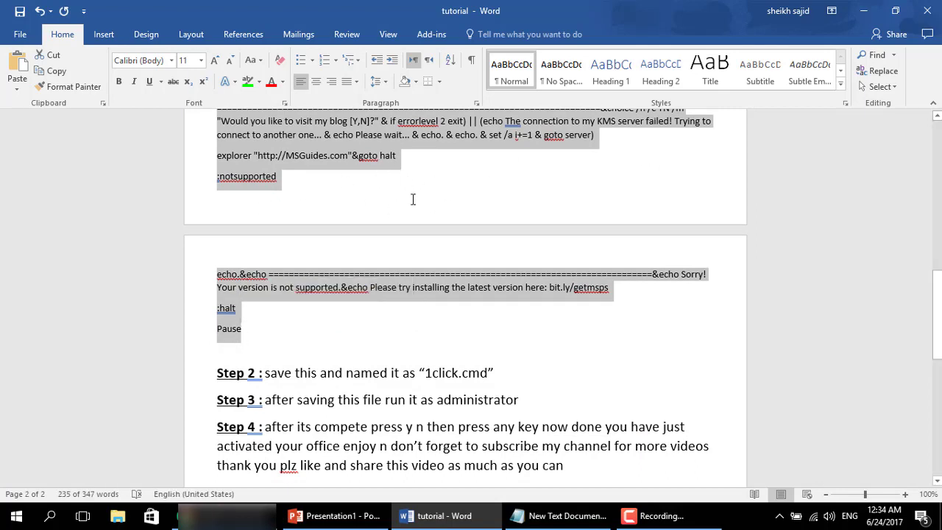
left_click_drag(939, 292, 938, 331)
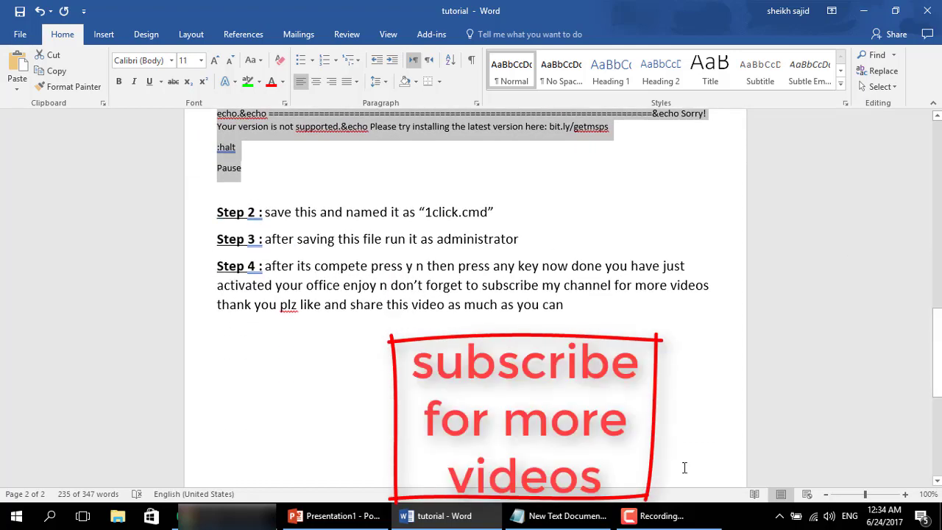
left_click(566, 516)
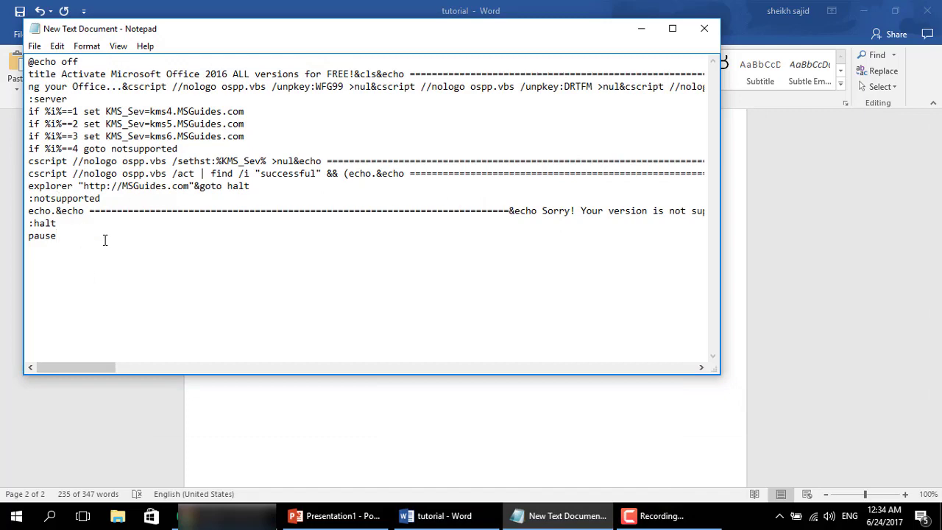
- Select all of the script in Notepad, show its editing options, then clear the selection
left_click_drag(105, 239, 18, 18)
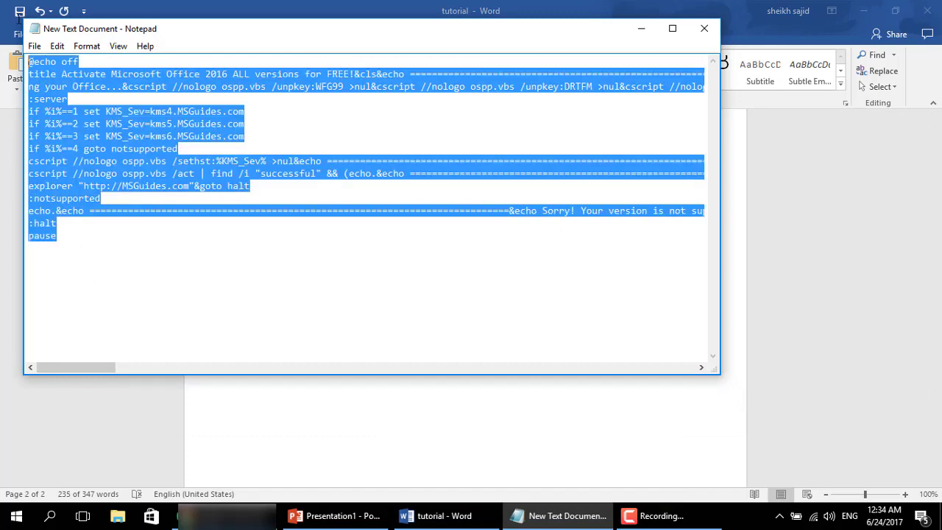
left_click(73, 172)
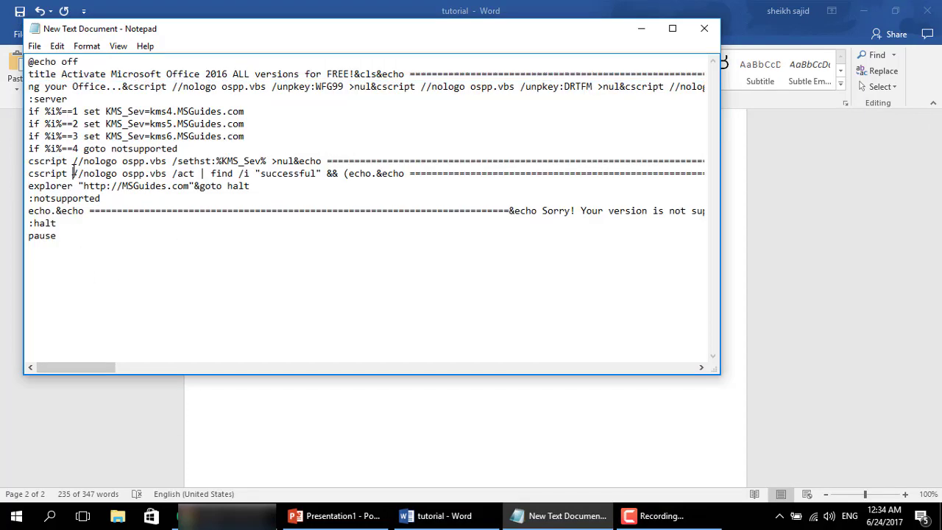
left_click_drag(79, 246, 2, 7)
right_click(45, 95)
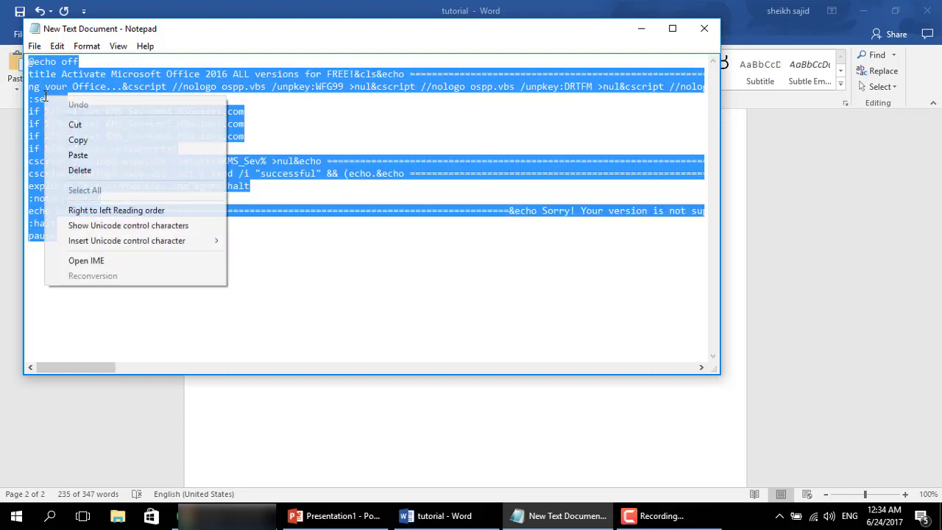
left_click(320, 285)
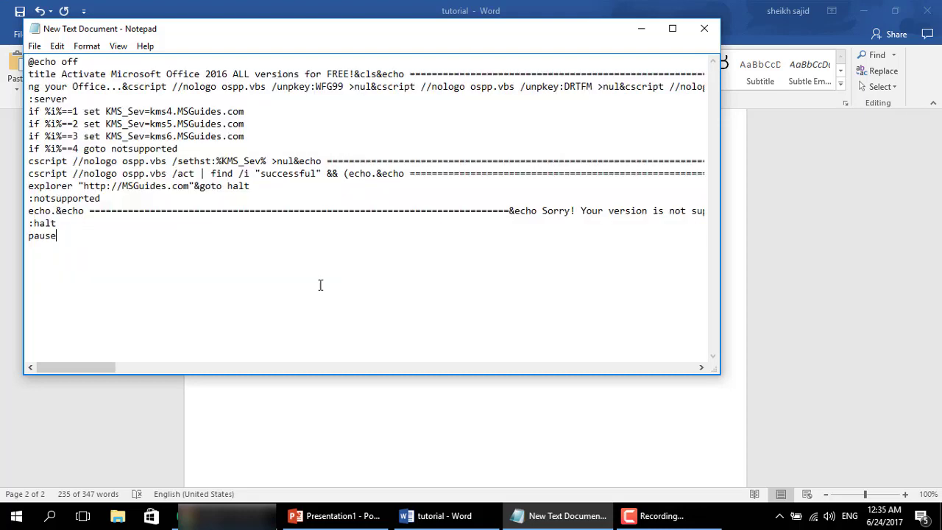
- Check Step 2's save name '1click.cmd' in Word, then return to Notepad's File menu
left_click(640, 29)
mouse_move(264, 213)
left_mouse_down()
mouse_move(494, 214)
mouse_move(419, 212)
left_mouse_up()
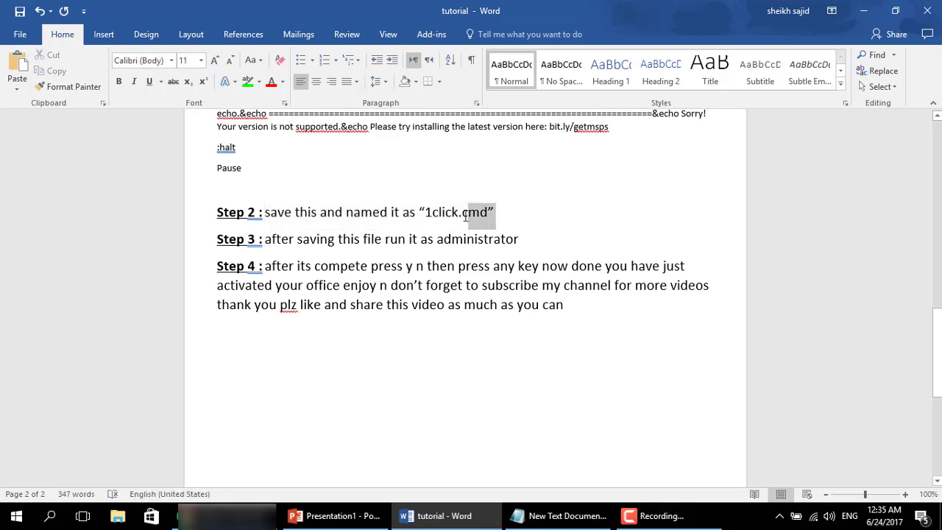
left_click_drag(420, 212, 501, 213)
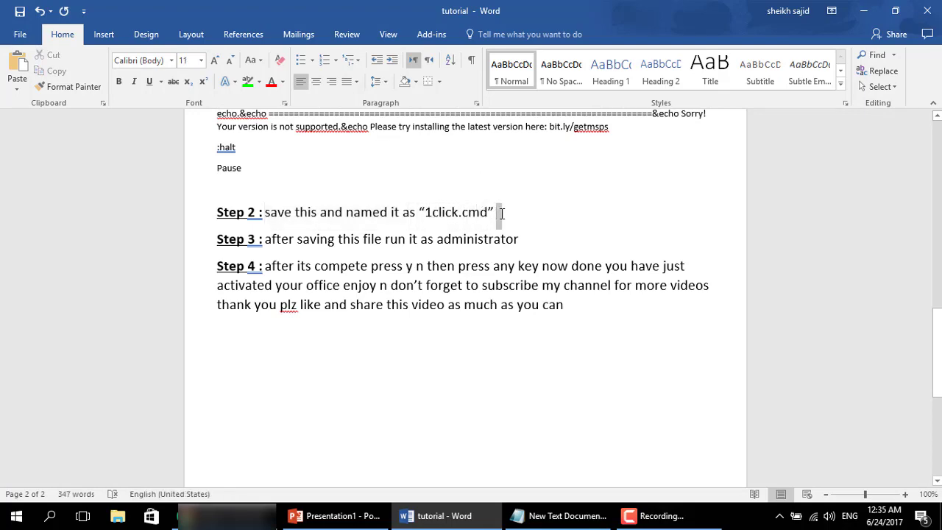
left_click(517, 521)
left_click(32, 46)
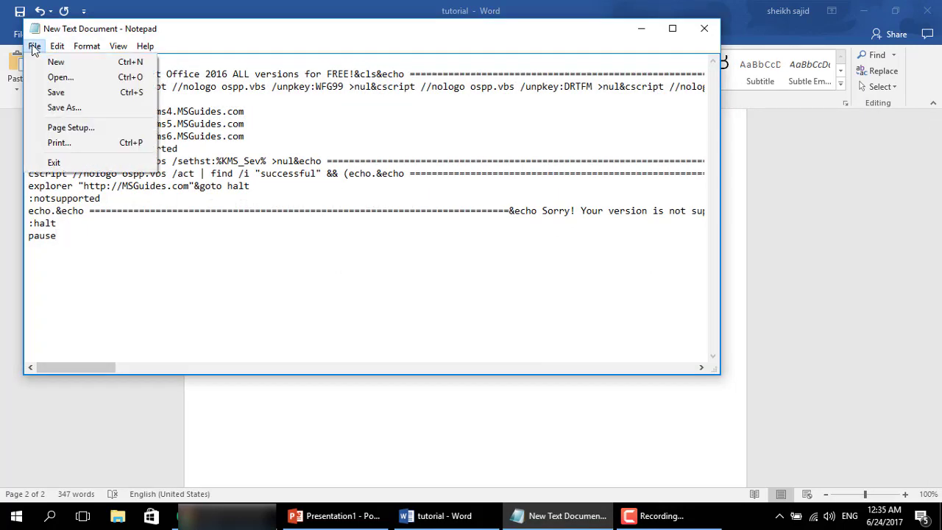
- Save the script as 1click.cmd, replacing the existing file
left_click(65, 108)
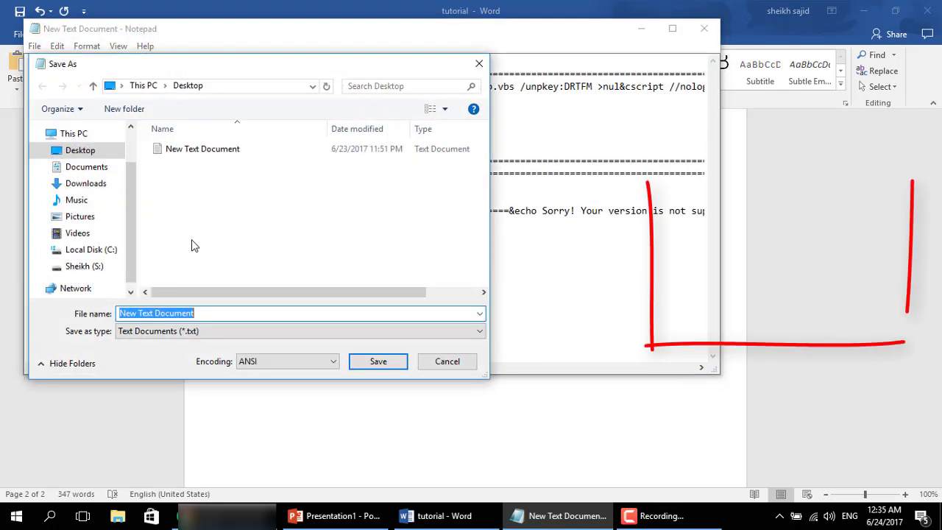
type("1c")
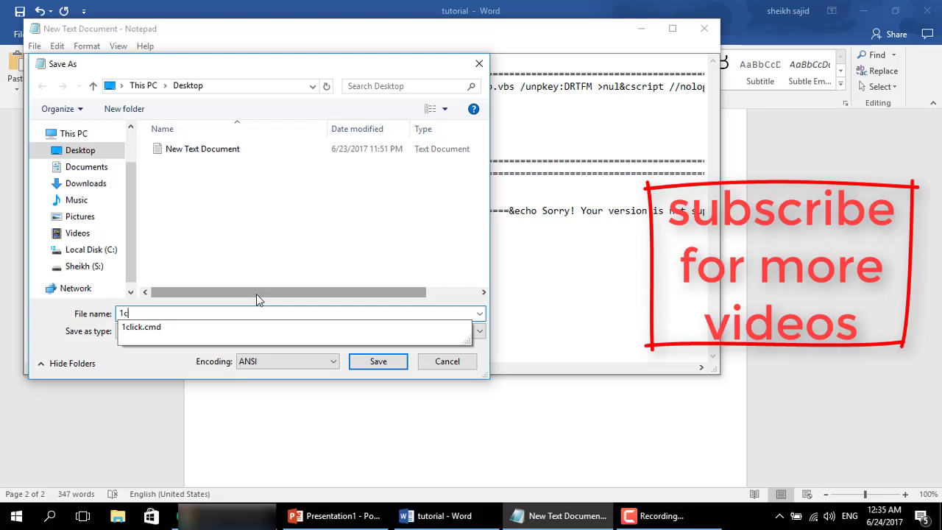
type("lick.c")
type("md")
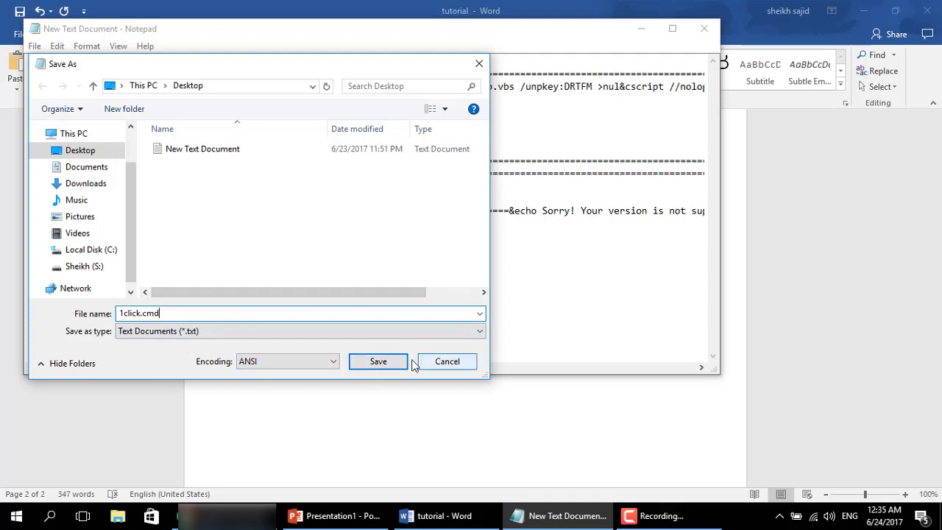
left_click(401, 361)
left_click(505, 258)
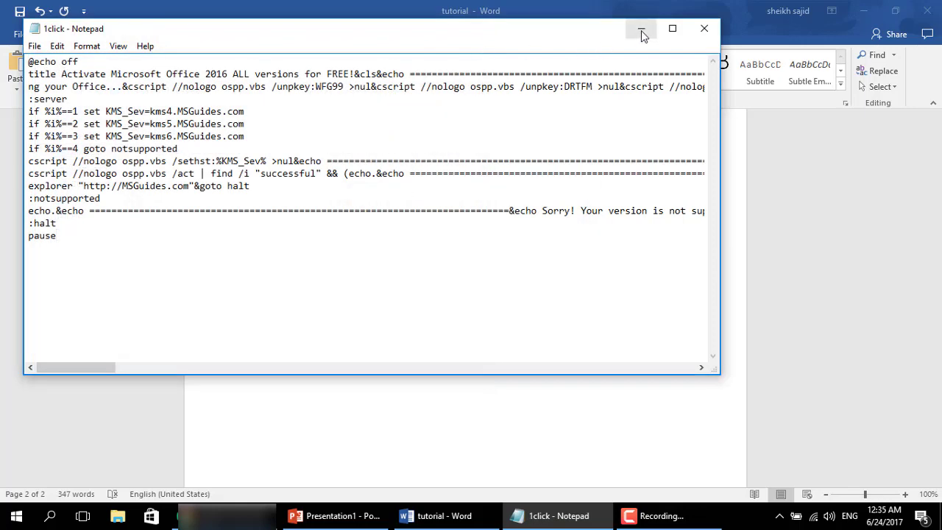
- Close Notepad, highlight Step 3, then run 1click from the desktop and close its console
left_click(706, 33)
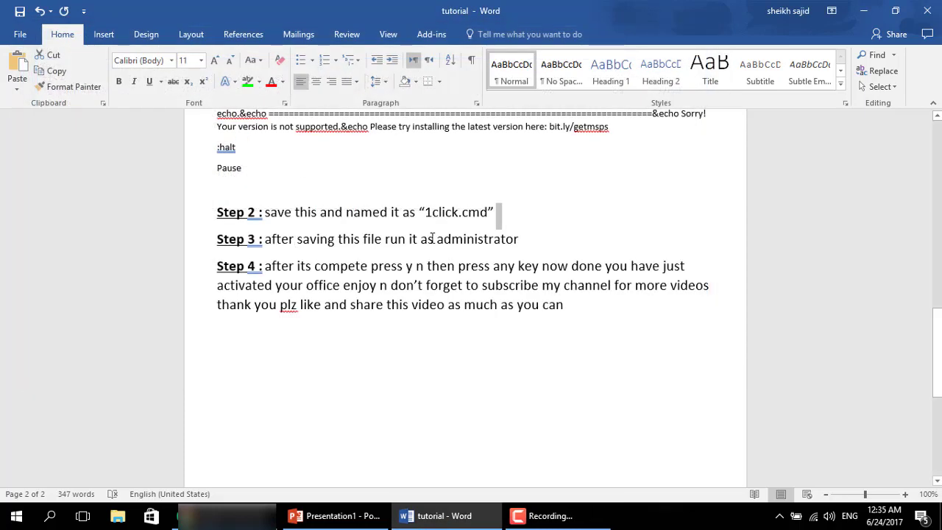
left_click_drag(266, 240, 442, 256)
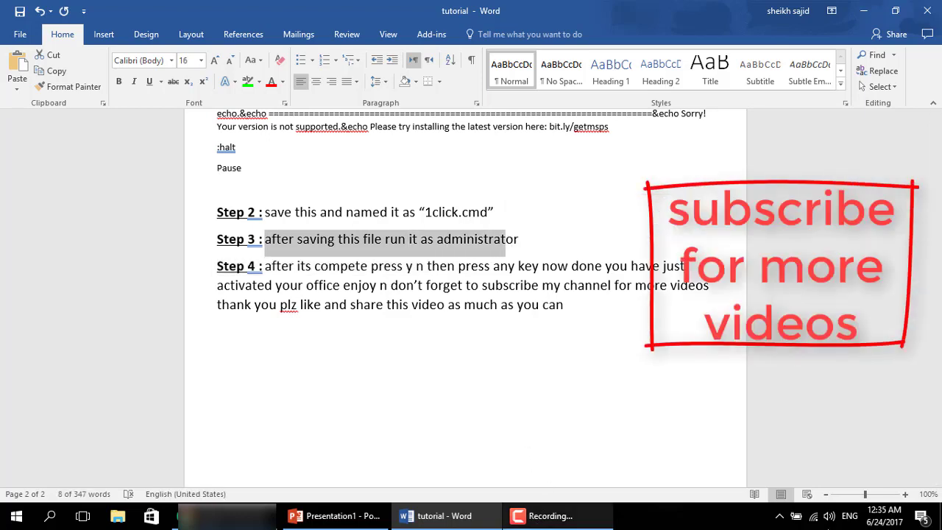
left_click(940, 515)
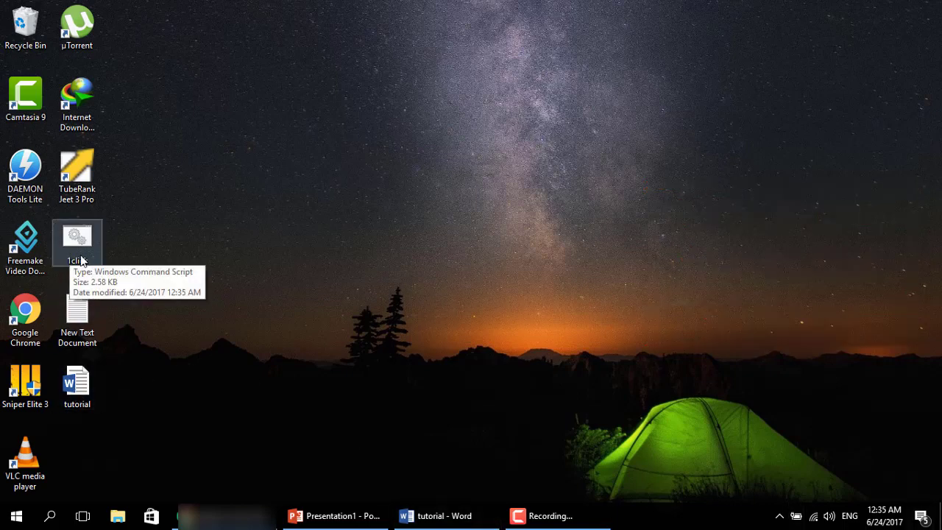
left_click(77, 239)
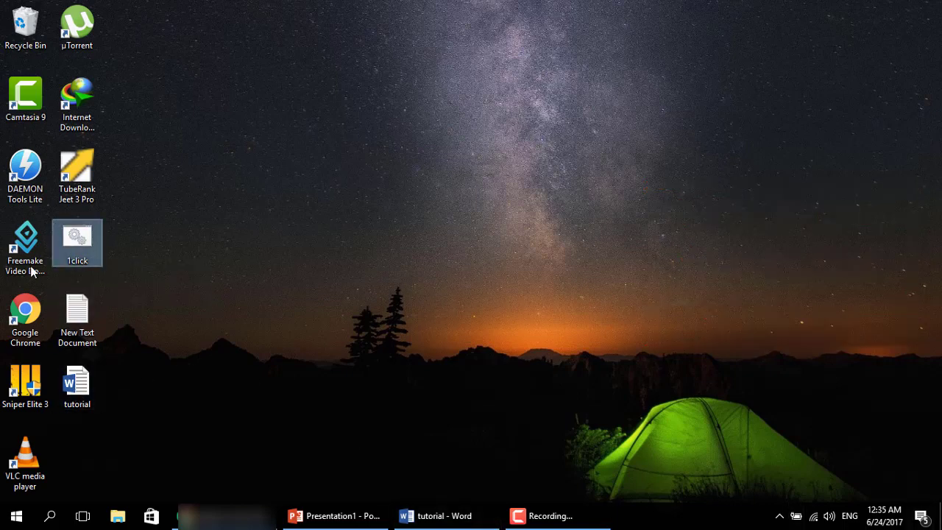
double_click(92, 252)
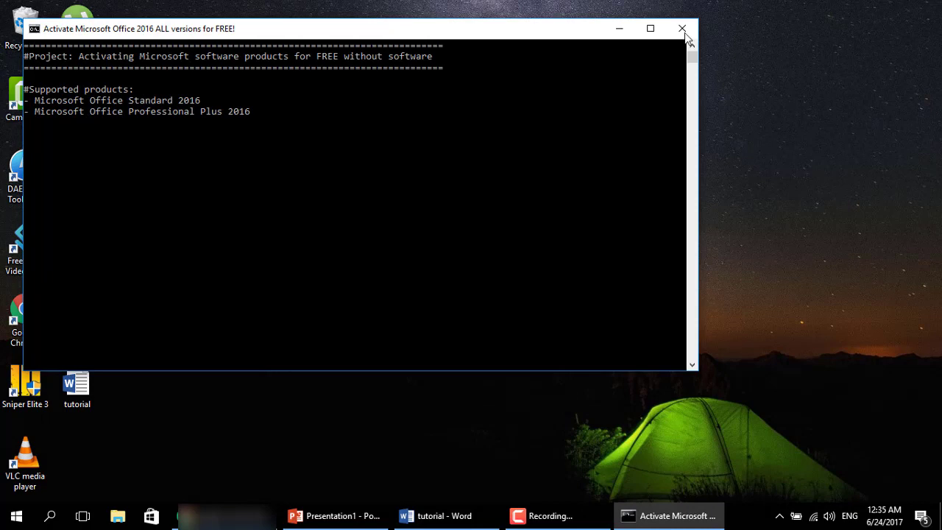
left_click(682, 31)
- Run 1click as administrator and answer Y after 'Product activation successful' appears
right_click(86, 247)
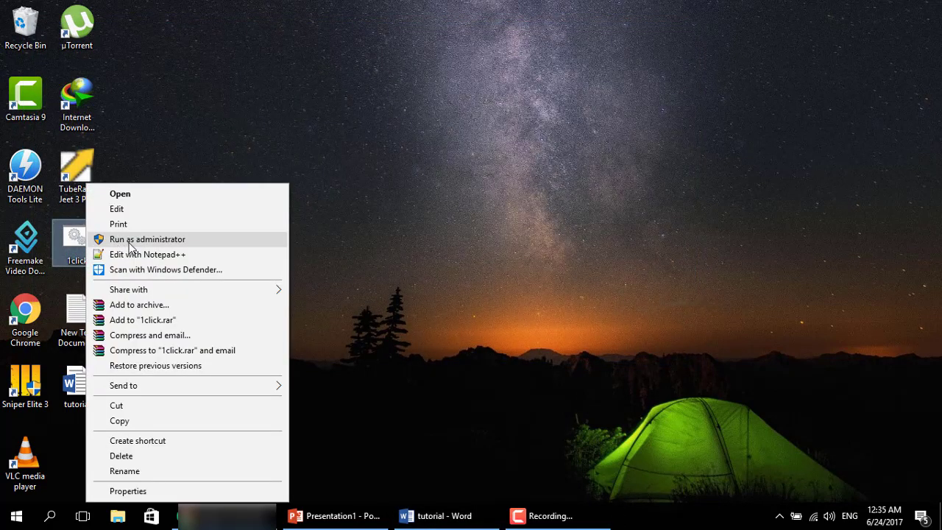
left_click(130, 243)
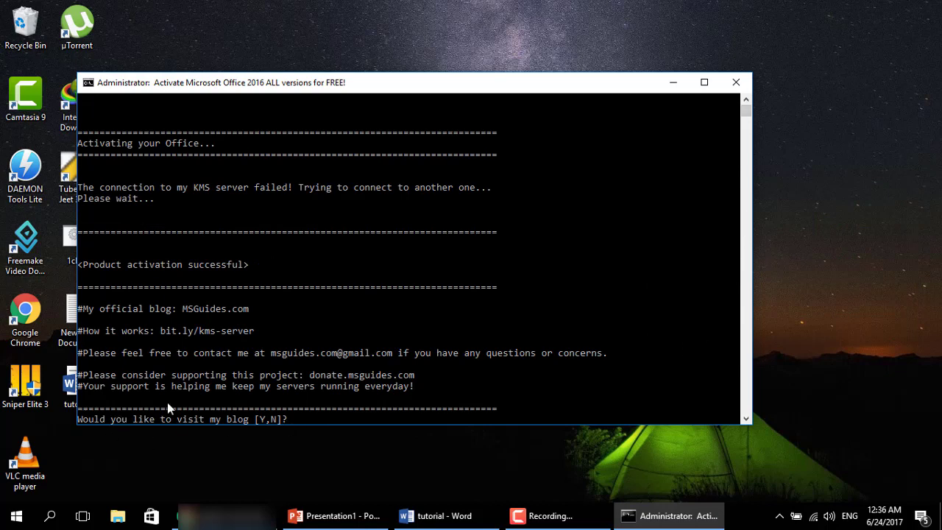
type("y")
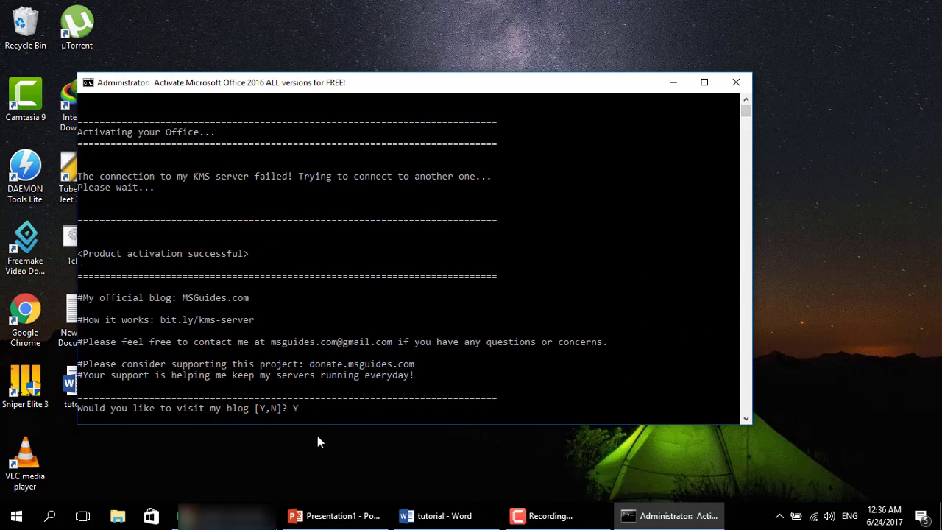
- Close the browser showing the blog and press Enter to close the finished console
left_click(918, 18)
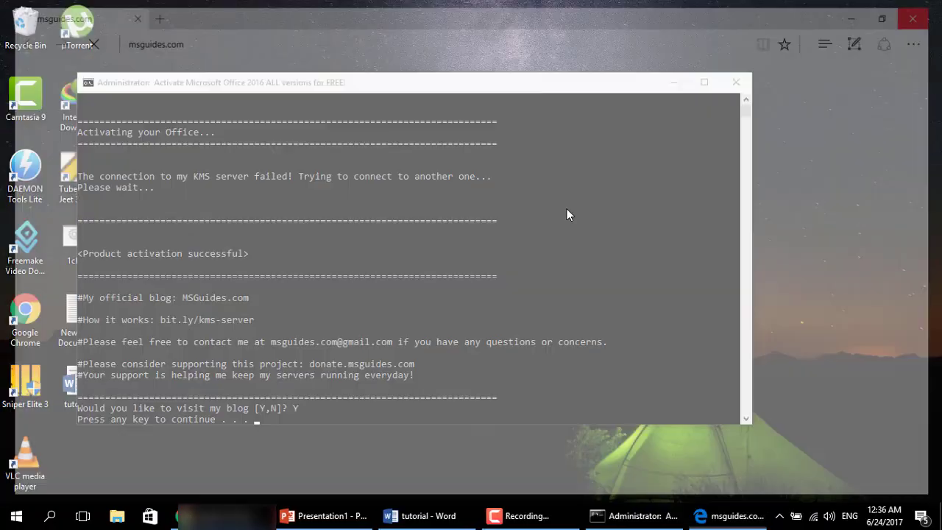
left_click(370, 412)
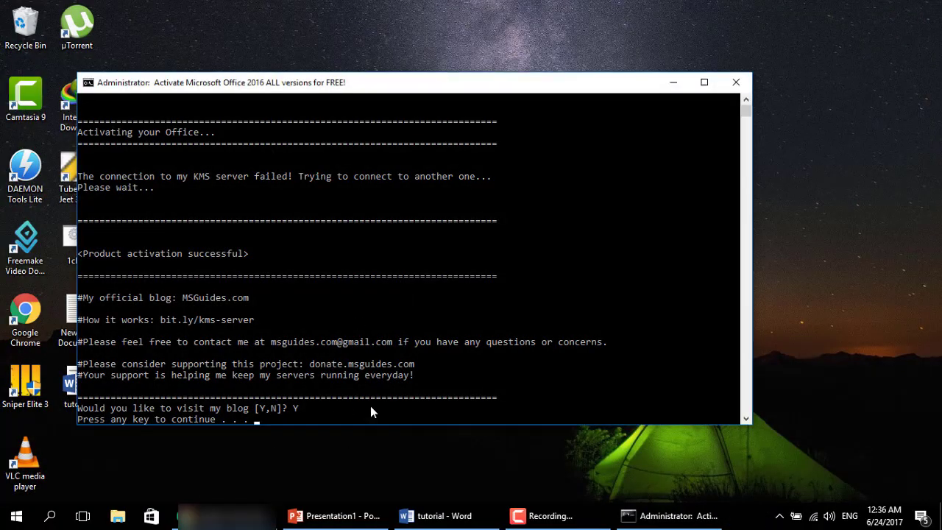
left_click(370, 412)
key("Return")
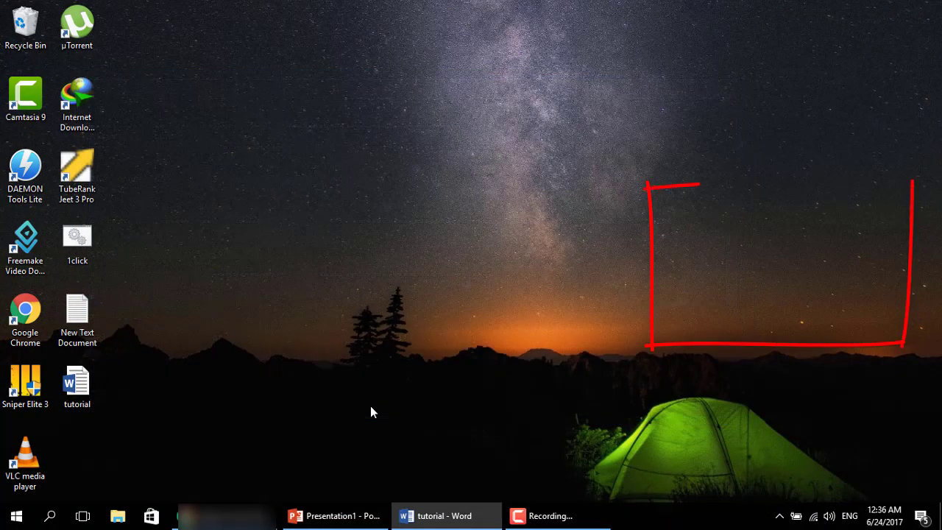
- Bring the Word tutorial forward and highlight the Step 4 instruction text
left_click(449, 515)
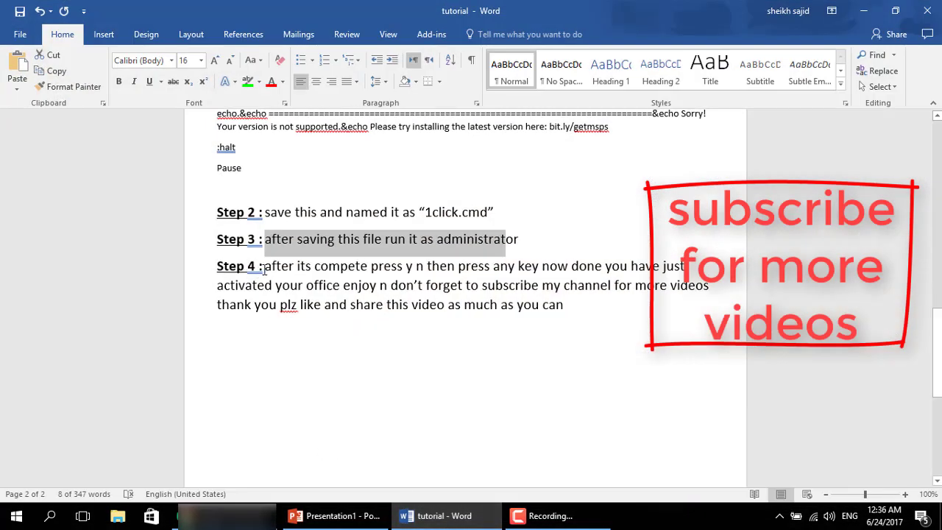
left_click_drag(263, 269, 565, 304)
left_click(524, 304)
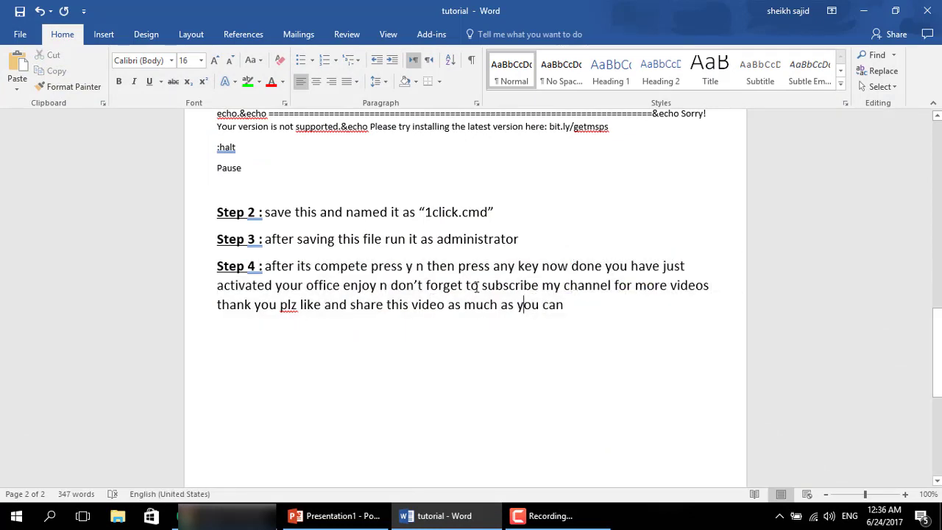
- Highlight 'subscribe my', the closing subscribe-and-share sentence and 'like and share', then clear the highlighting
left_click_drag(481, 286, 554, 285)
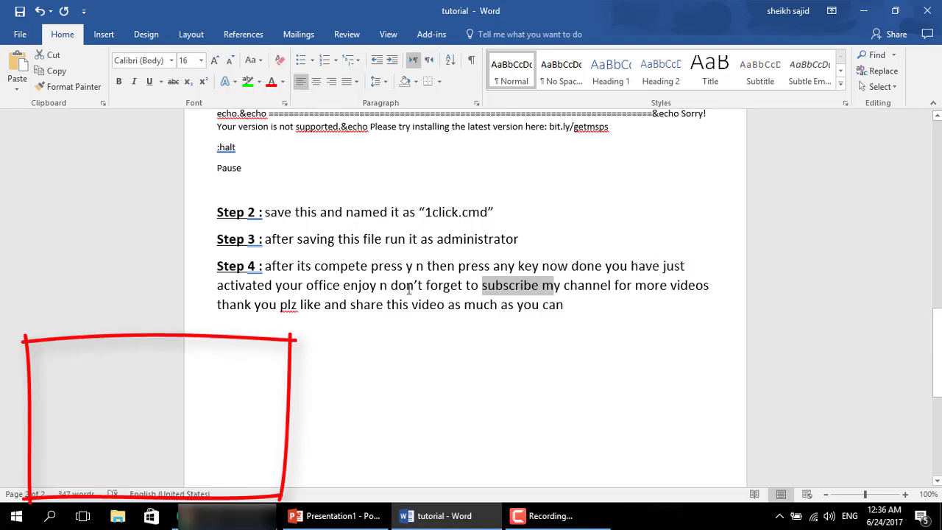
left_click_drag(389, 286, 625, 303)
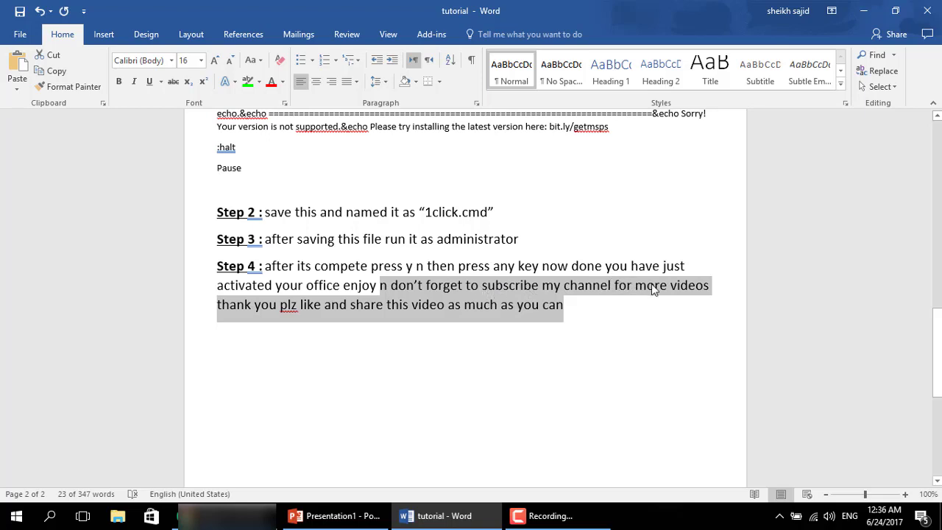
left_click(281, 312)
mouse_move(303, 309)
left_mouse_down()
mouse_move(390, 311)
mouse_move(371, 311)
left_mouse_up()
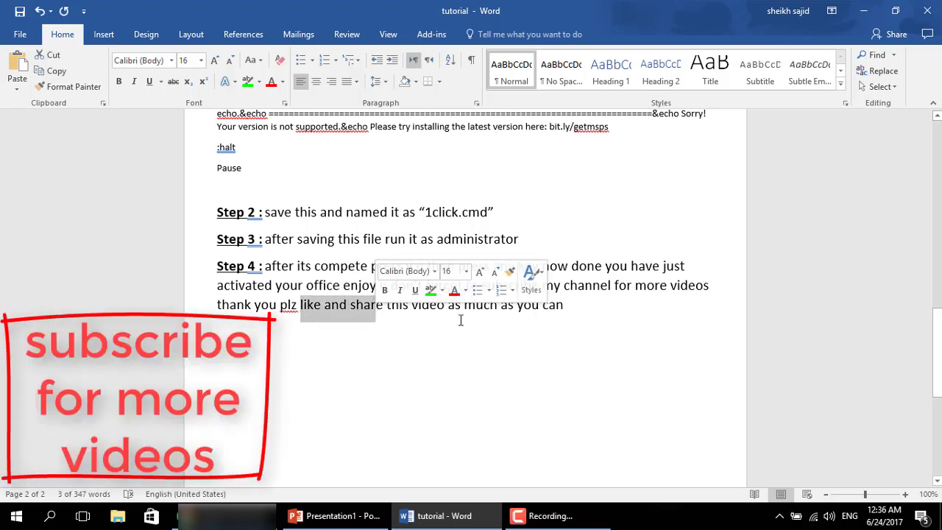
left_click(515, 323)
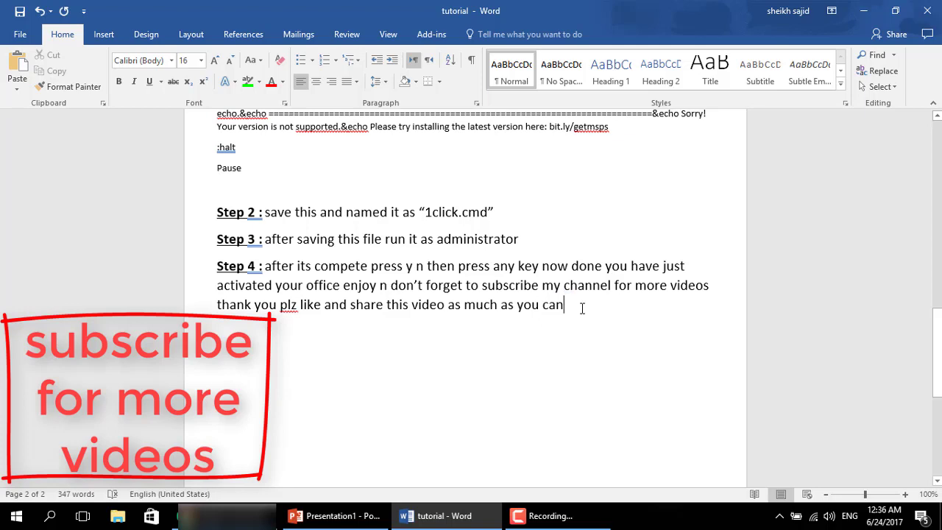